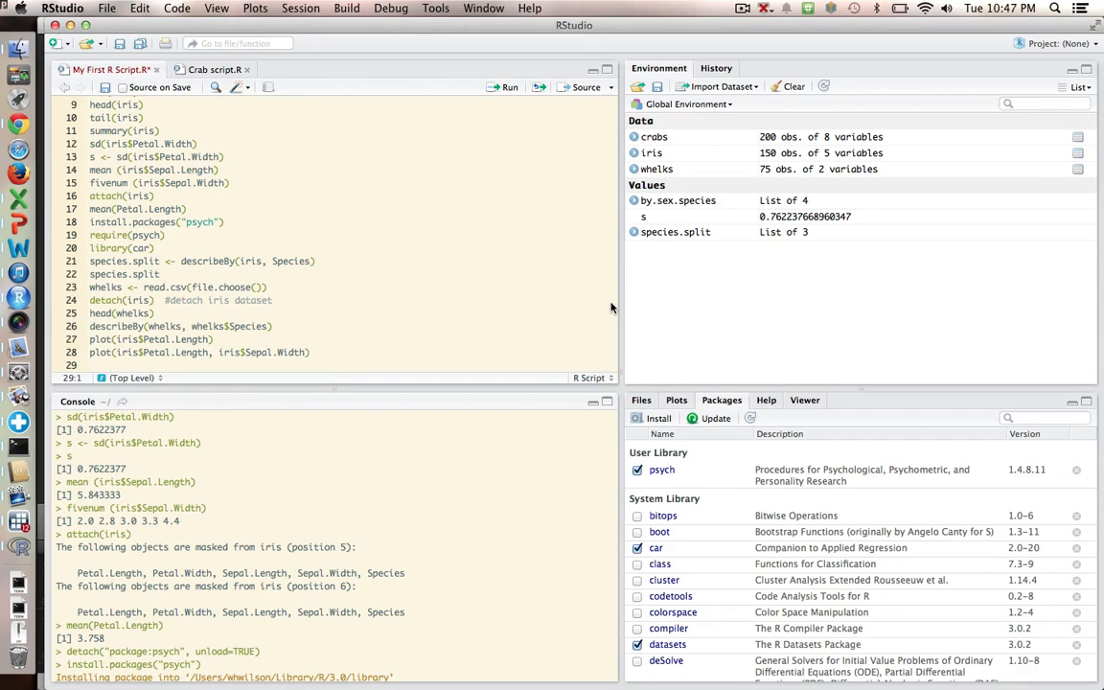
# Run the require(MASS) line of Crab script.R and check in the package list that MASS is loaded
pyautogui.click(215, 70)
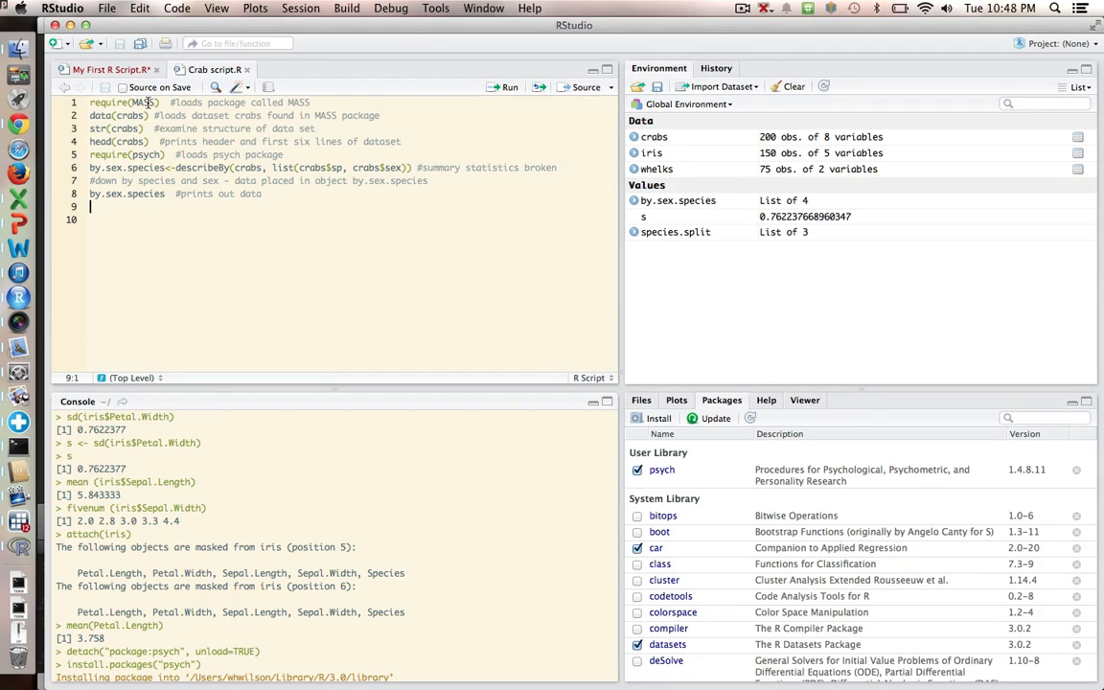
pyautogui.click(148, 103)
pyautogui.press('super+Return')
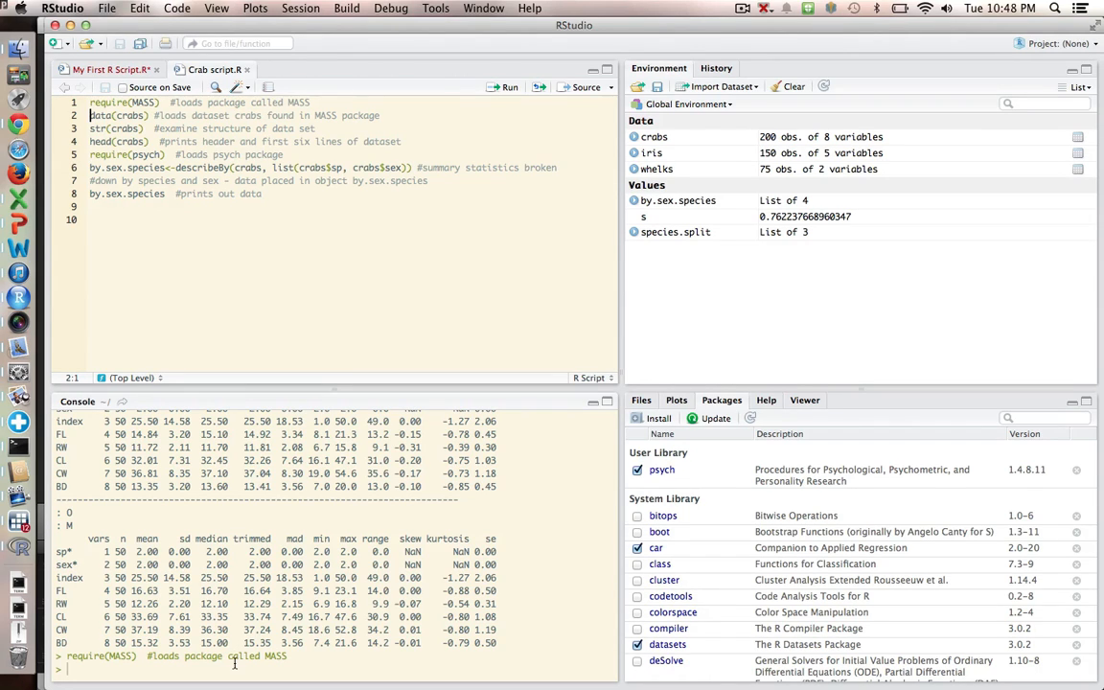
pyautogui.scroll(-5, 699, 539)
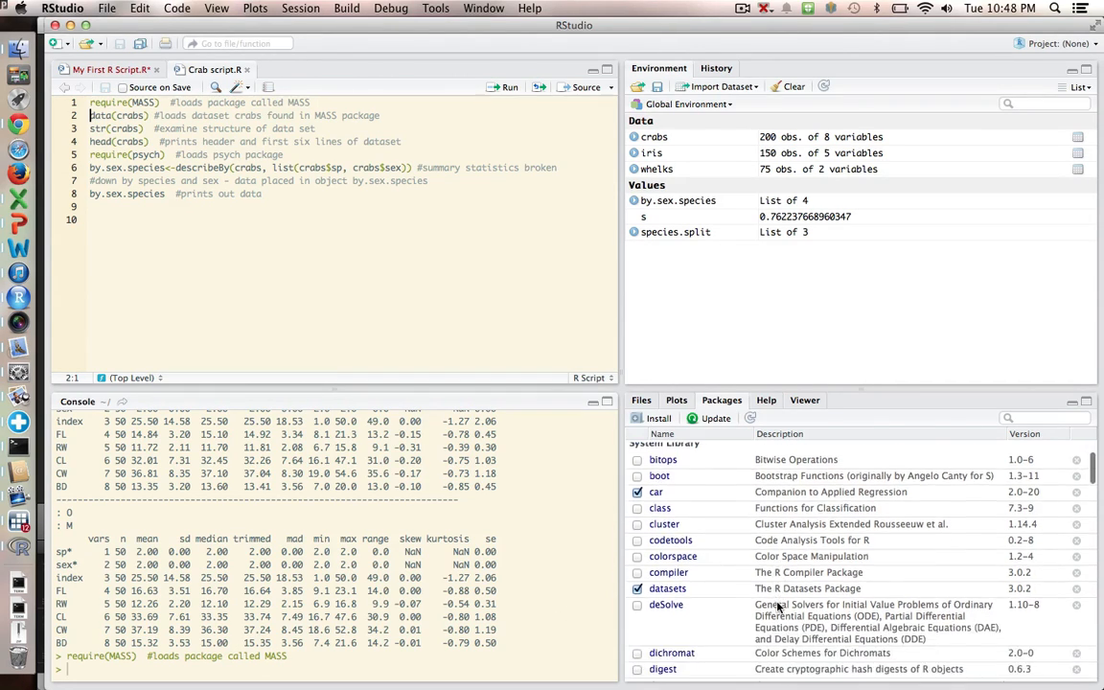
pyautogui.scroll(-15, 778, 605)
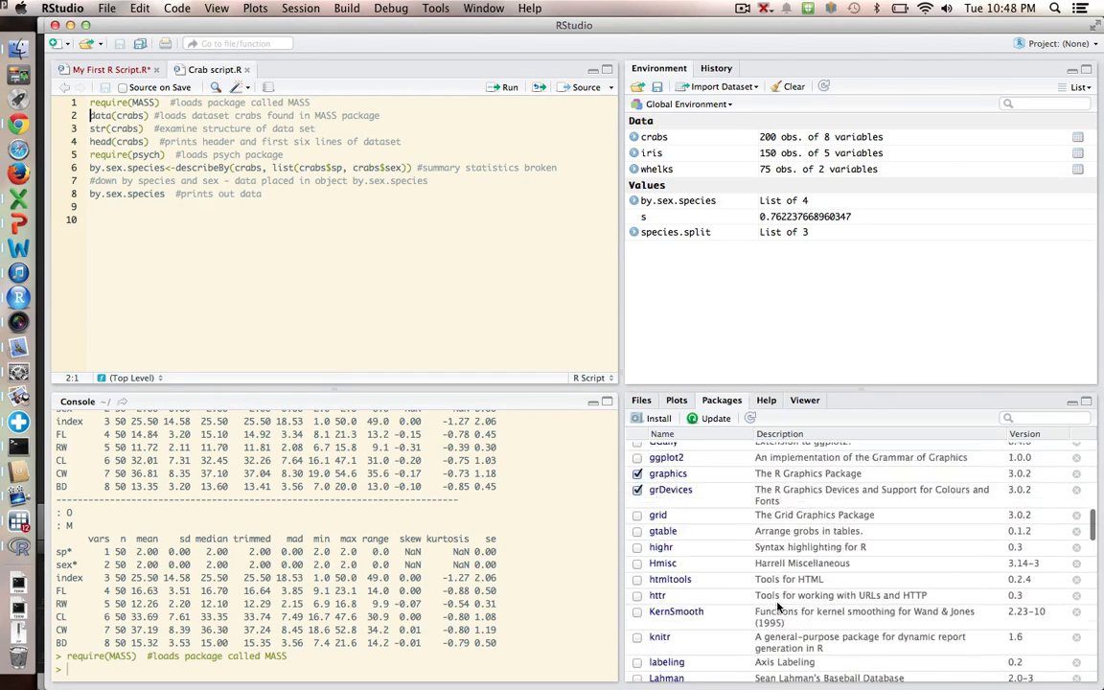
pyautogui.scroll(-2, 778, 606)
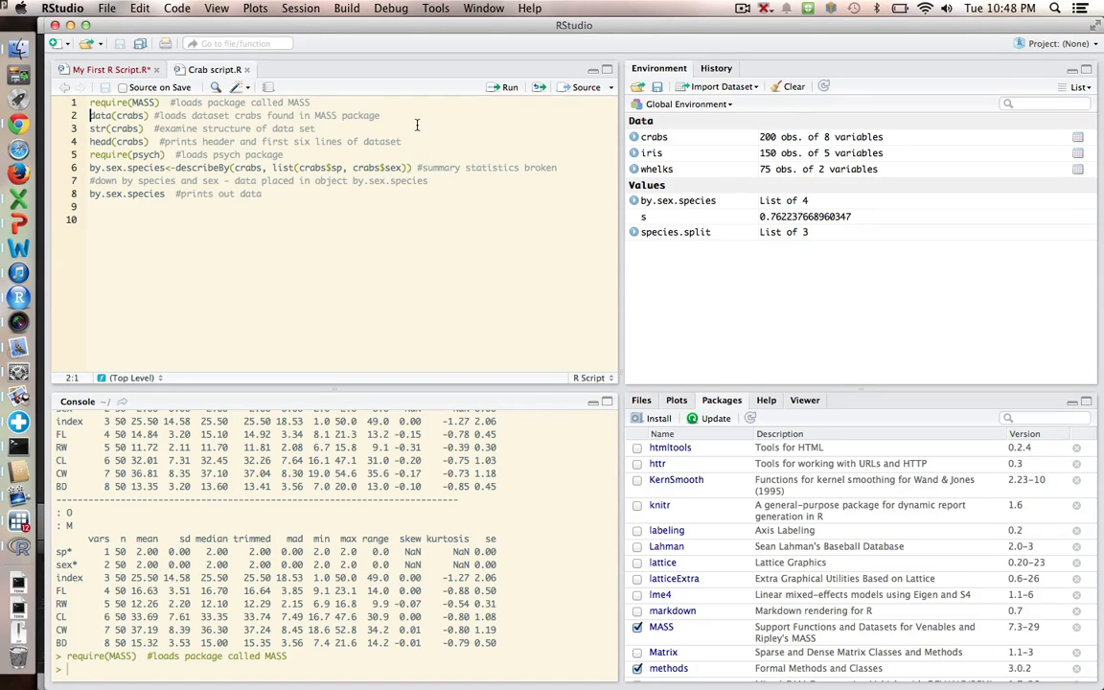
# Run the script lines that load the crabs dataset and print its structure and first six rows
pyautogui.press('super+Return')
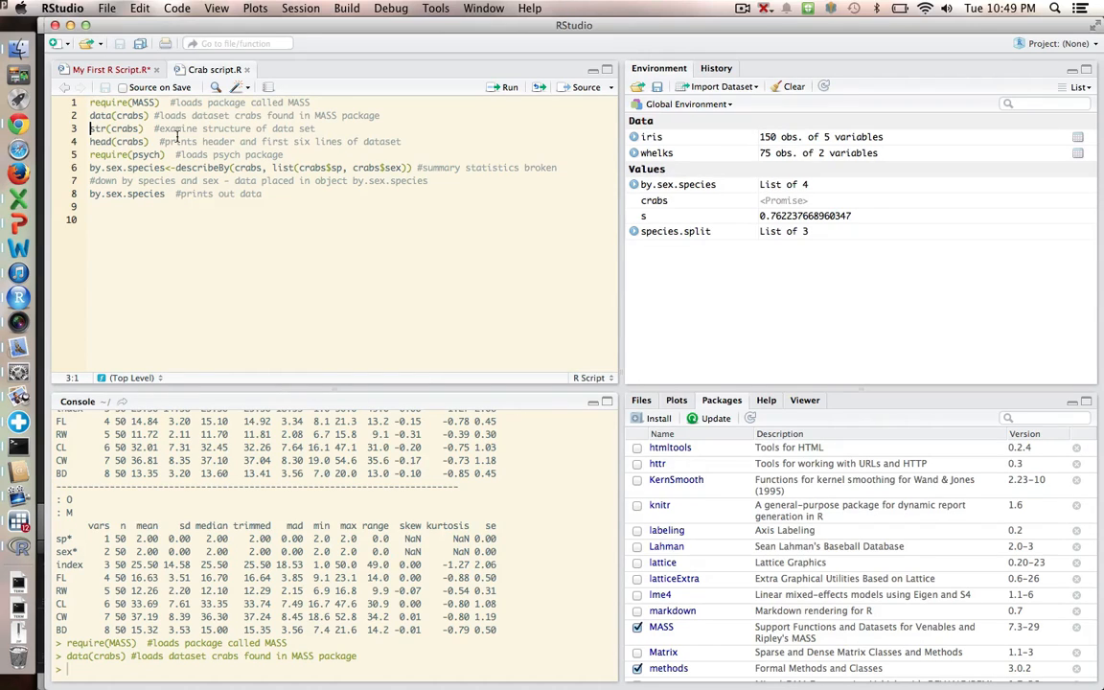
pyautogui.press('super+Return')
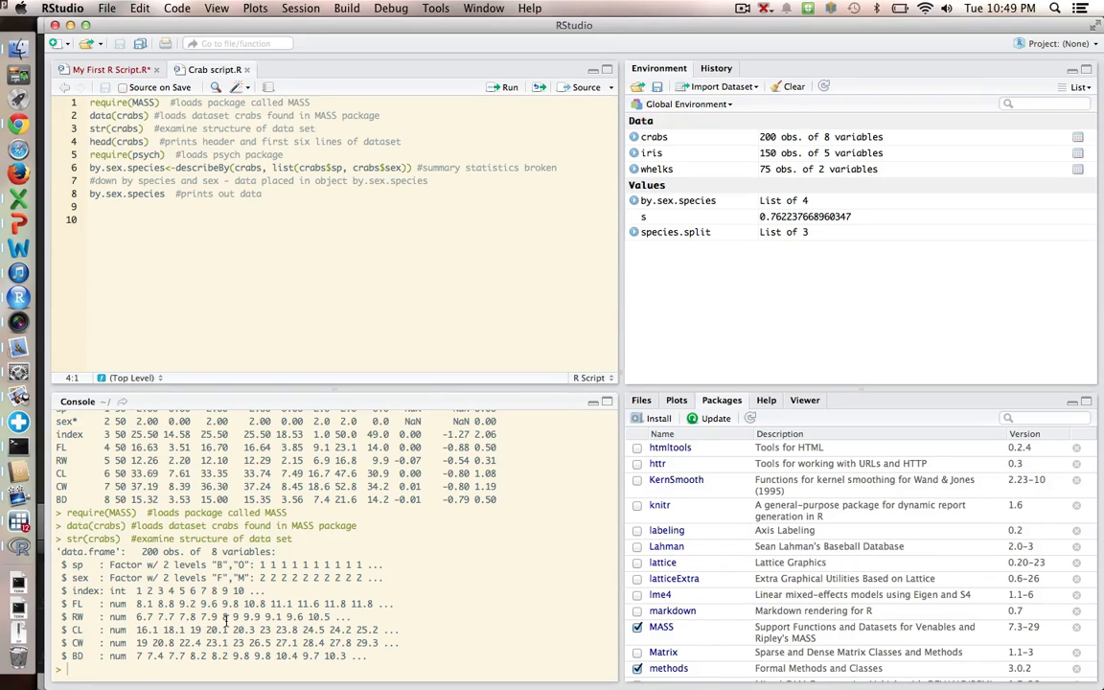
pyautogui.press('super+Return')
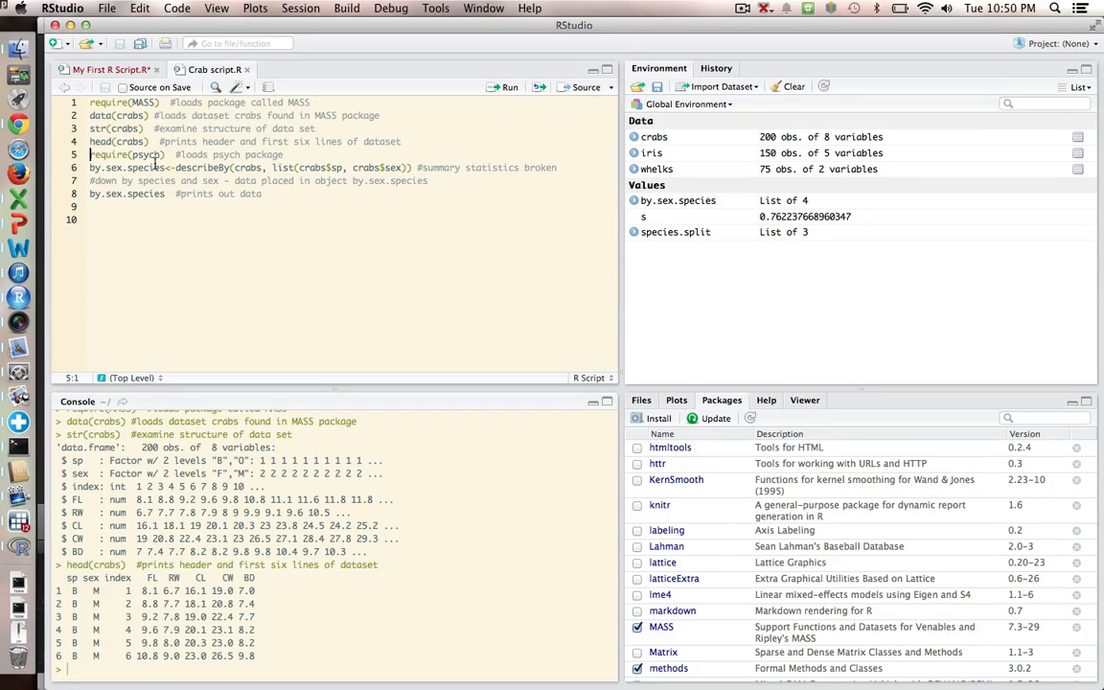
# Run the script from require(psych) through by.sex.species to compute and print the crab summary statistics by species and sex
pyautogui.hotkey('ctrl', 'Return')
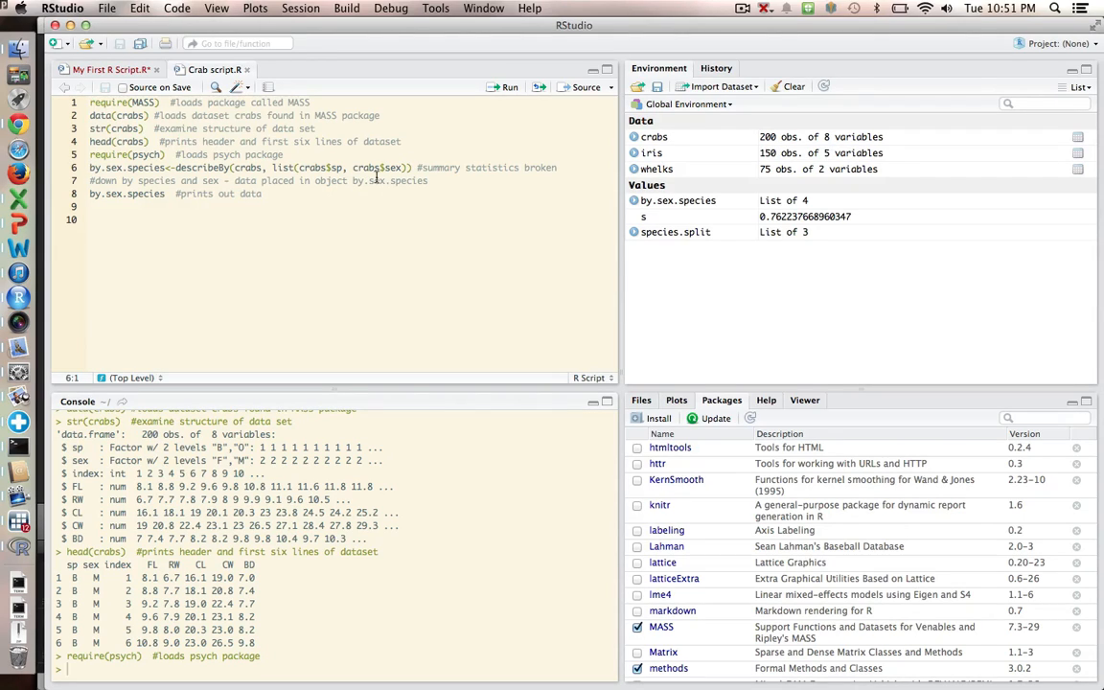
pyautogui.click(341, 167)
pyautogui.press('super+Return')
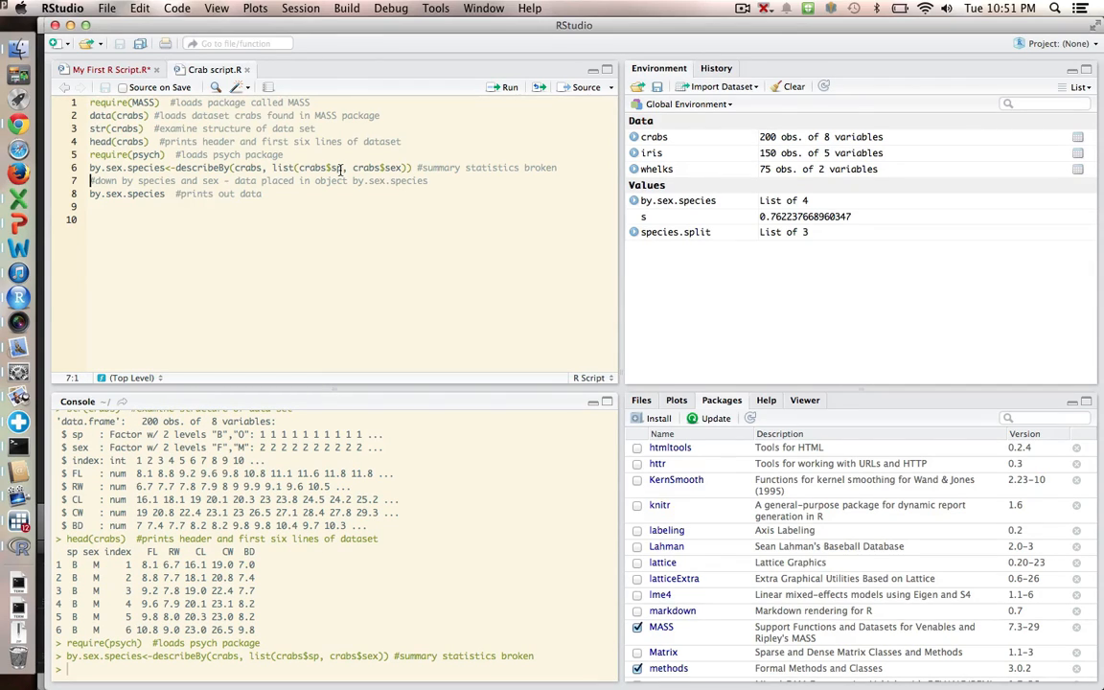
pyautogui.click(111, 195)
pyautogui.press('super+Return')
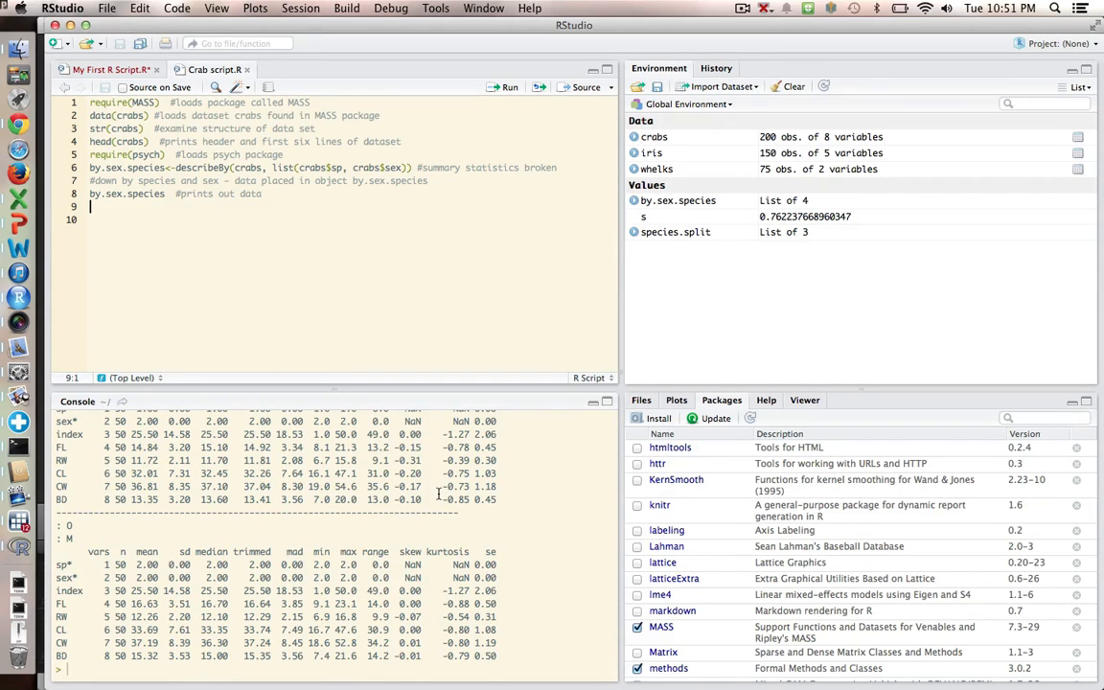
# Examine the printed summary statistics for each species and sex group in the console output
pyautogui.scroll(5, 438, 494)
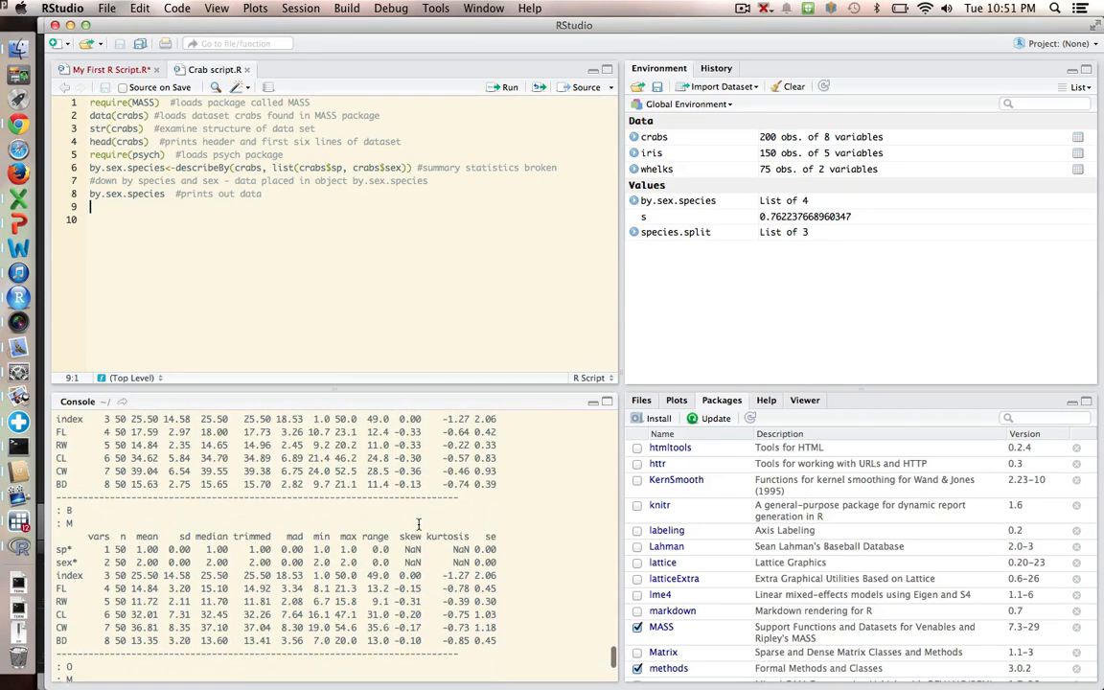
pyautogui.scroll(8, 418, 523)
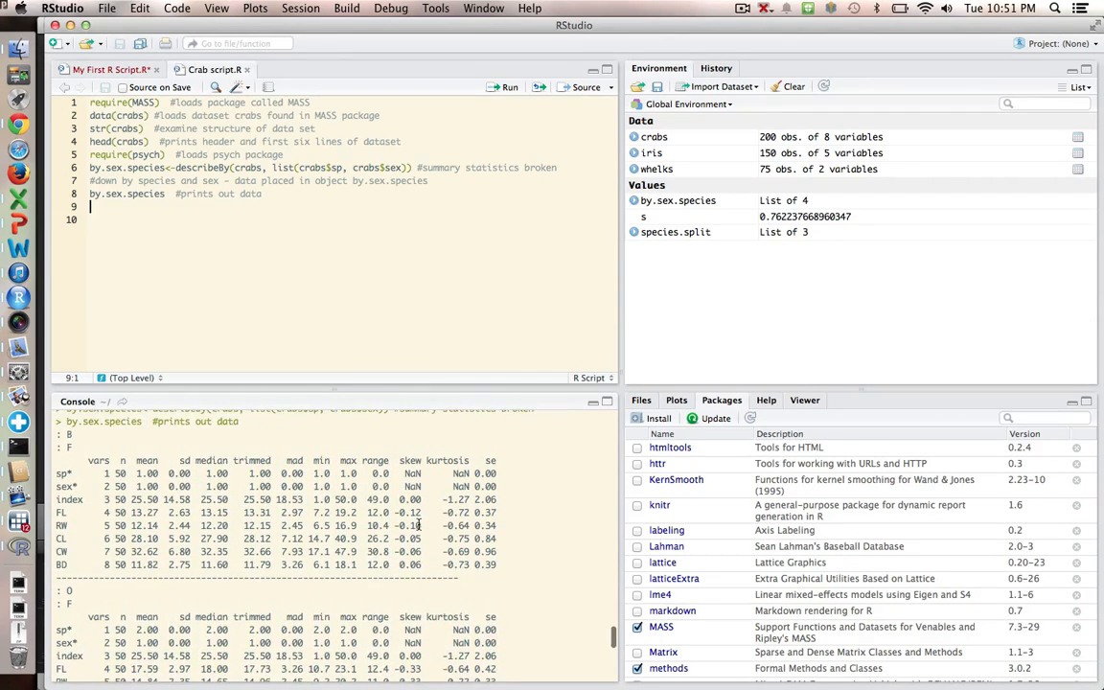
pyautogui.scroll(2, 418, 523)
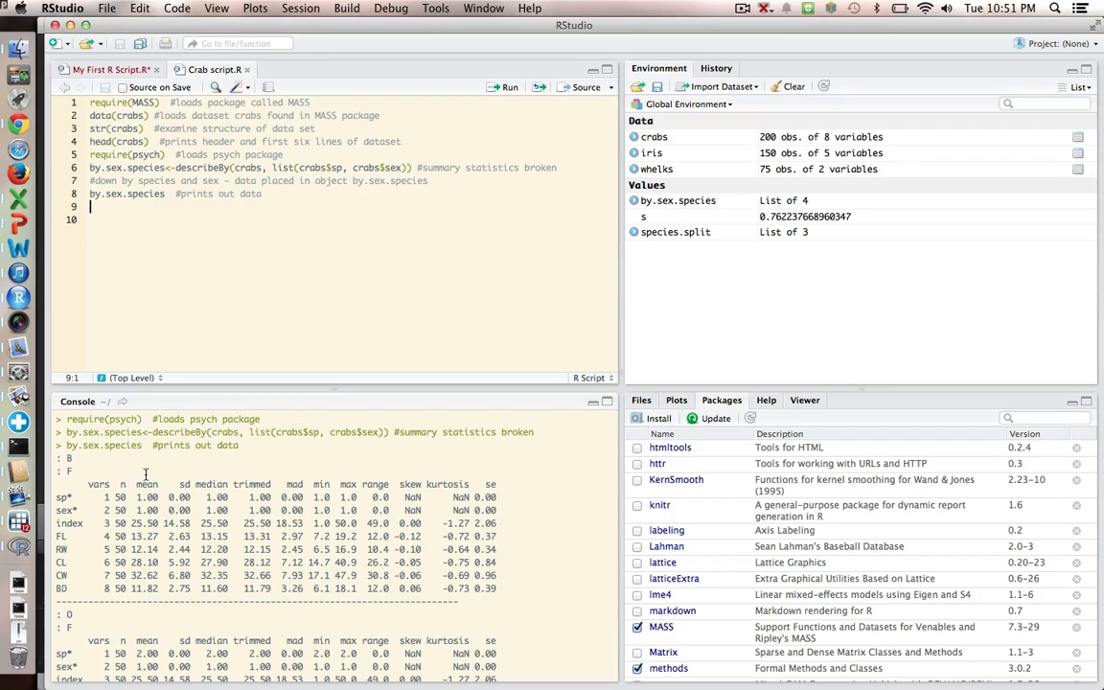
pyautogui.scroll(-2, 81, 526)
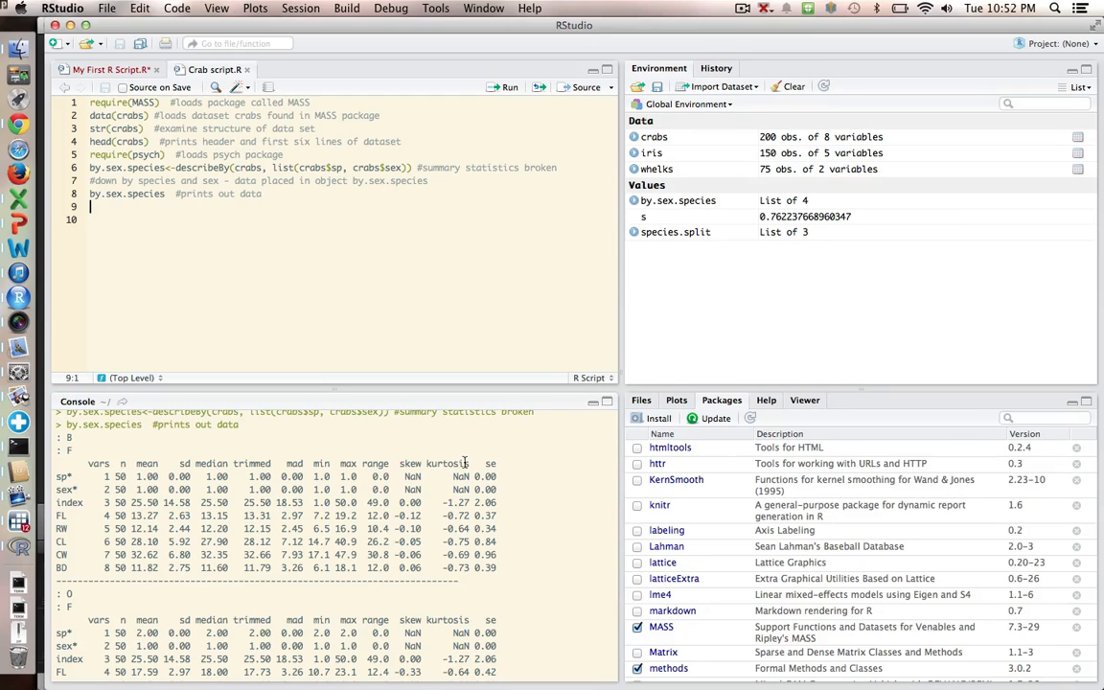
pyautogui.scroll(1, 407, 477)
pyautogui.scroll(-3, 407, 478)
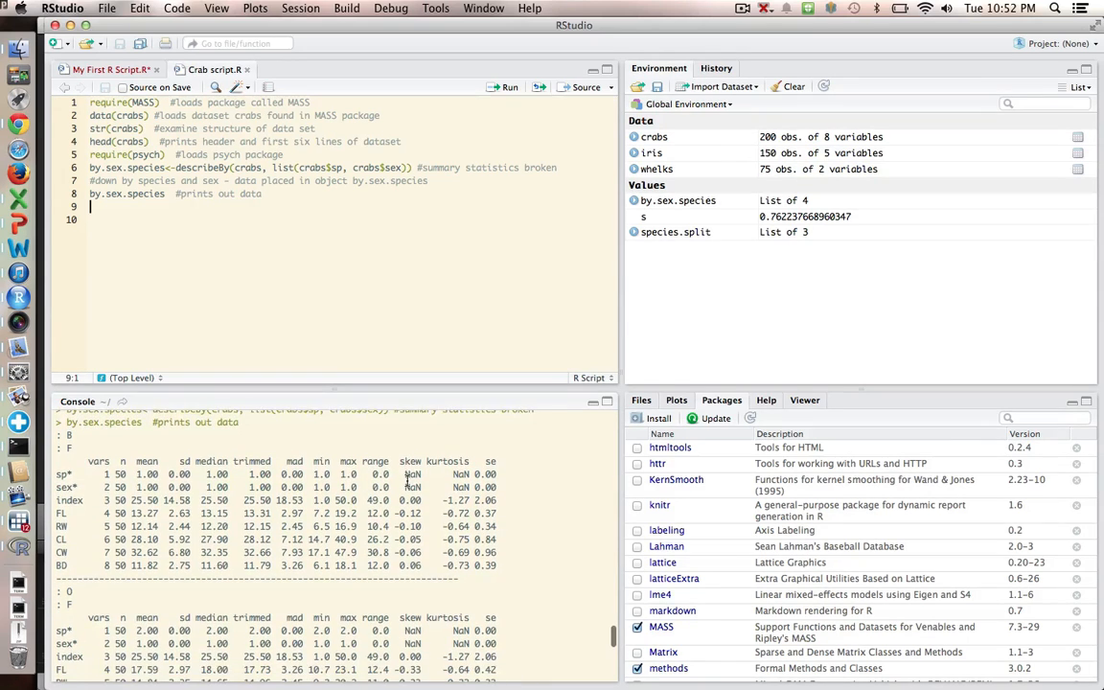
pyautogui.scroll(-5, 408, 479)
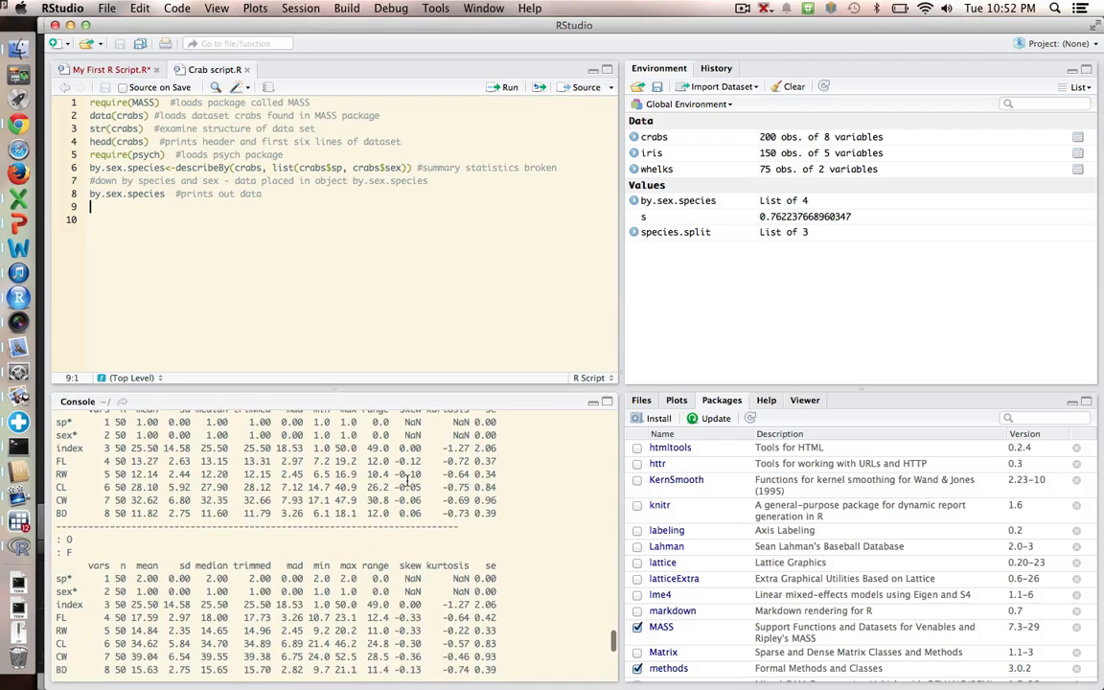
pyautogui.scroll(4, 407, 482)
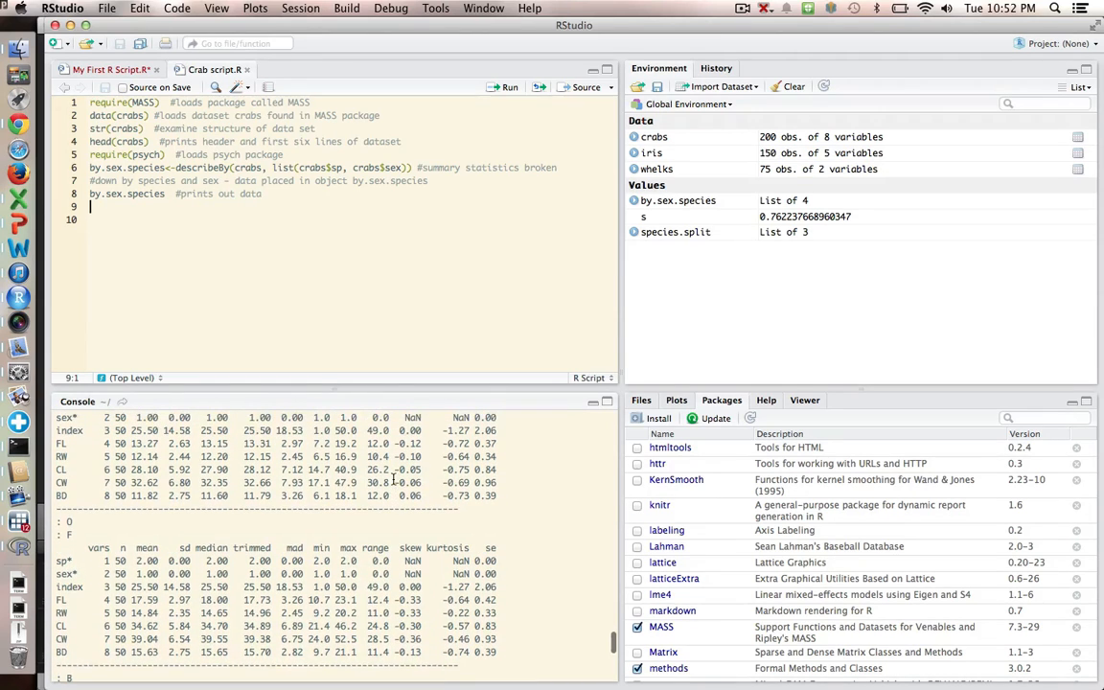
pyautogui.scroll(3, 269, 491)
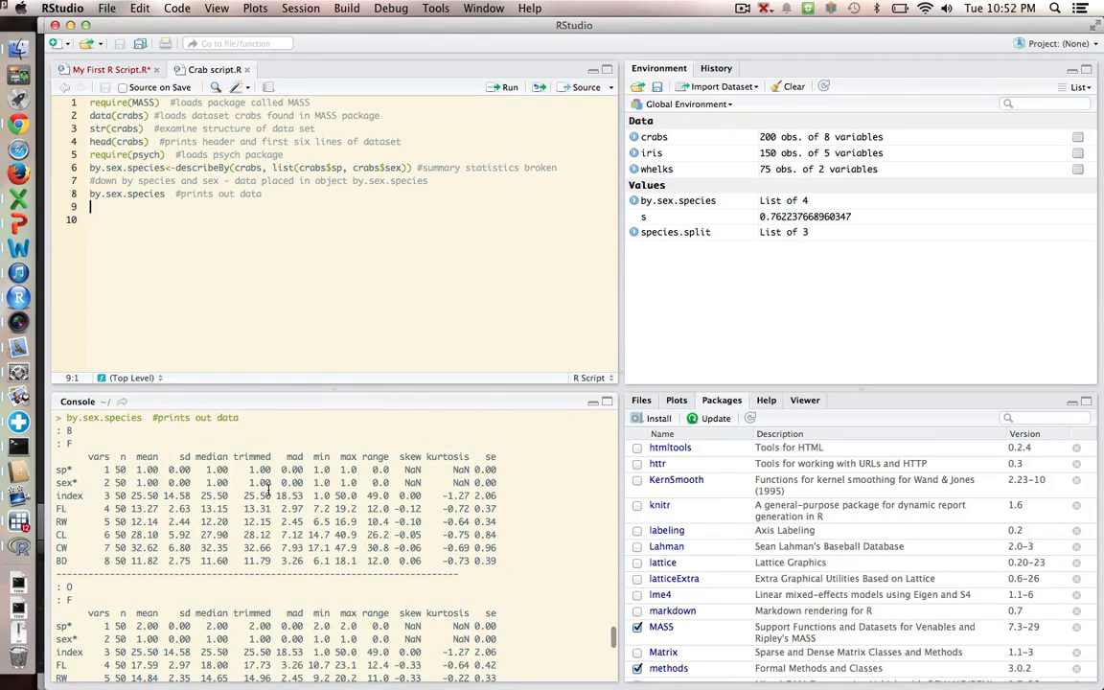
pyautogui.scroll(-3, 176, 535)
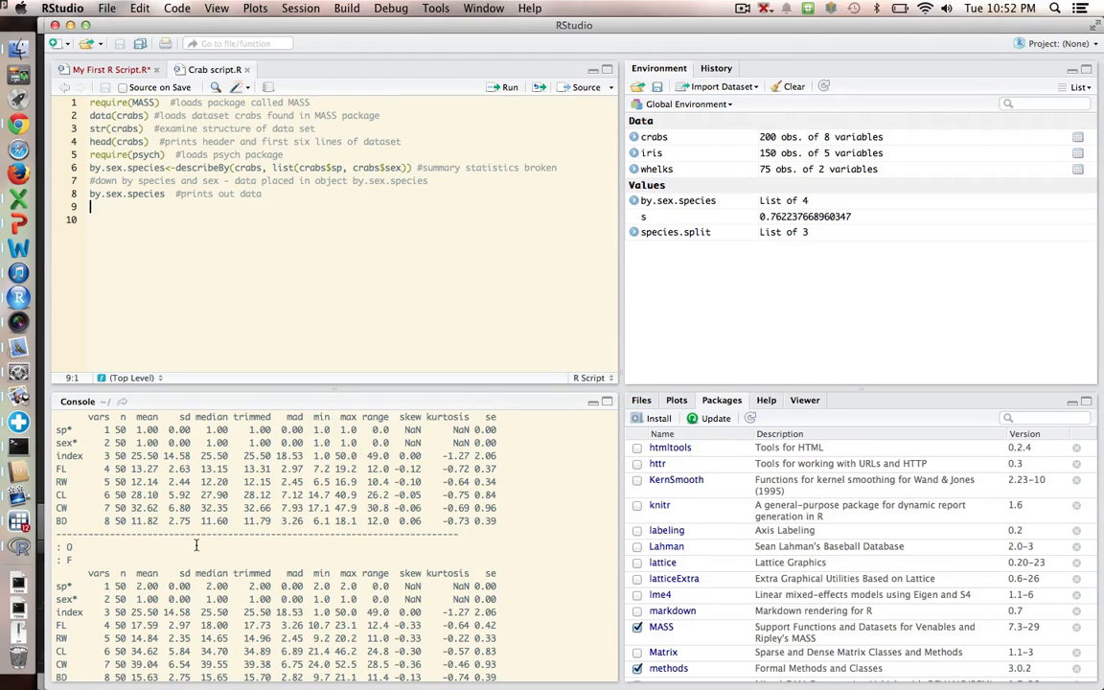
pyautogui.scroll(-10, 182, 538)
pyautogui.scroll(-7, 195, 545)
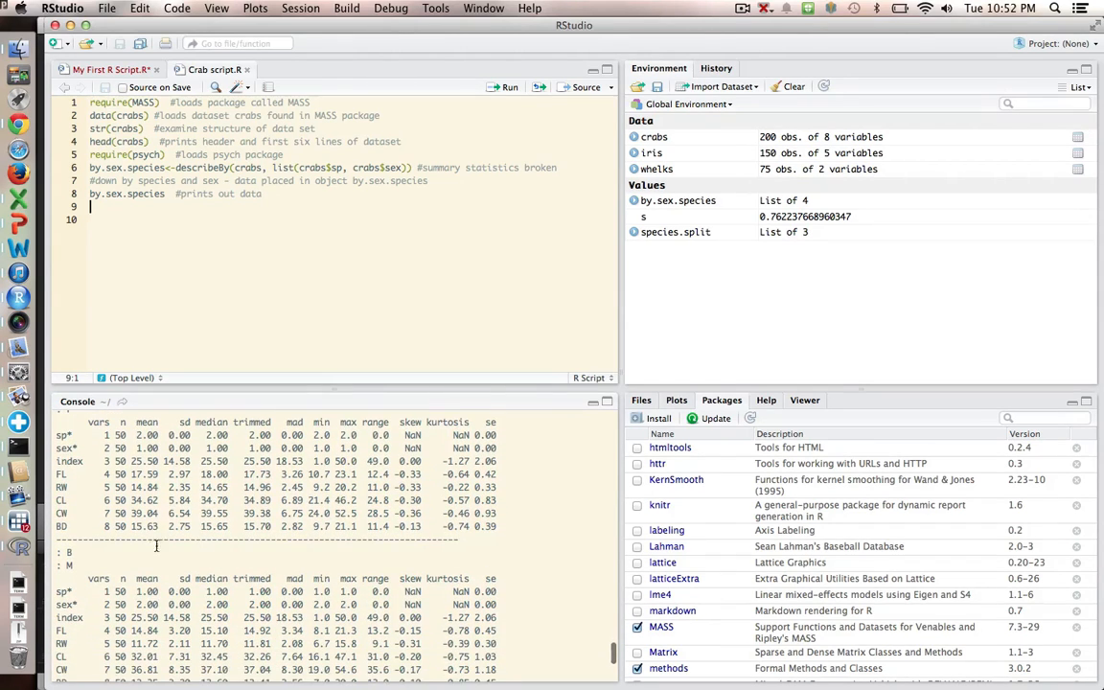
pyautogui.scroll(-8, 126, 574)
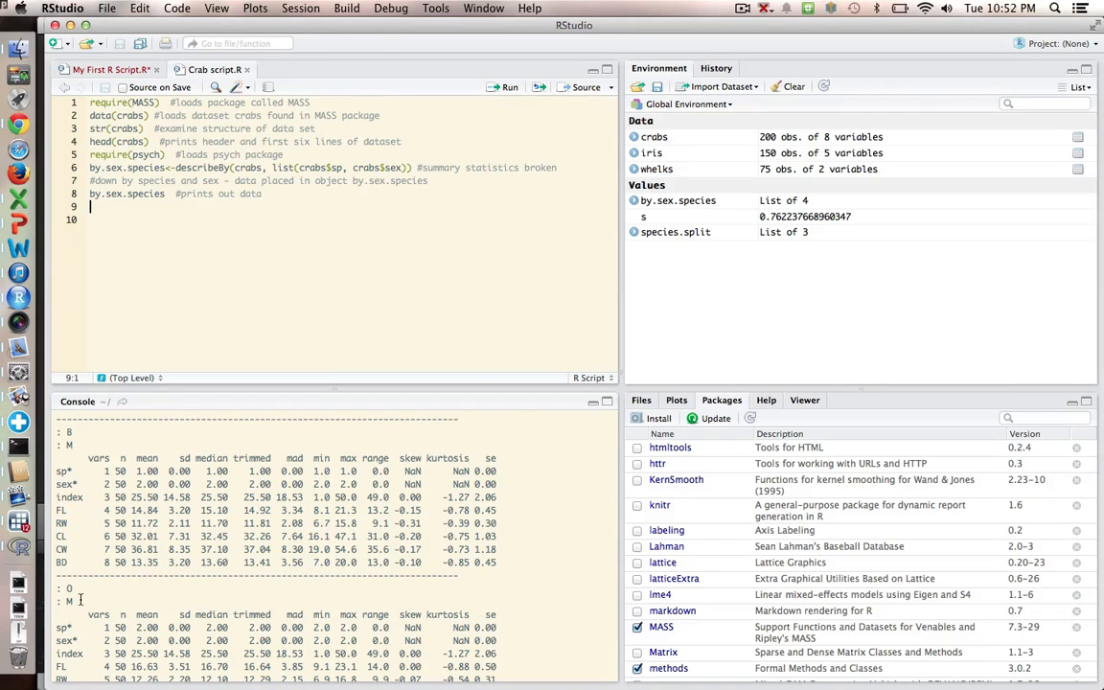
pyautogui.scroll(-3, 163, 575)
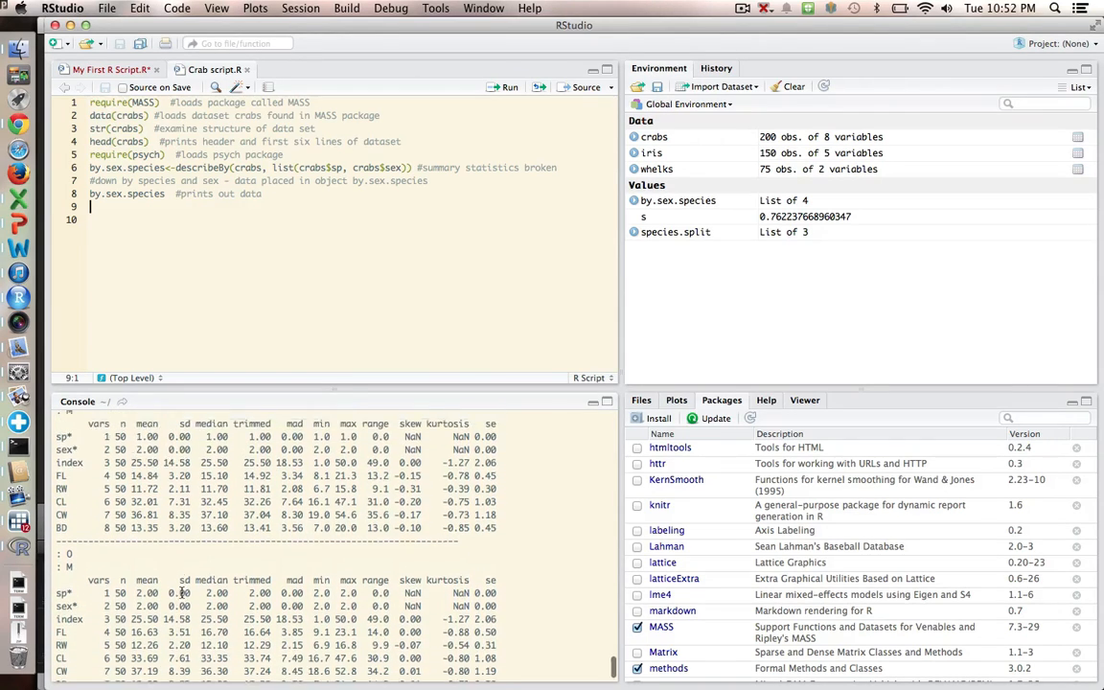
pyautogui.scroll(6, 183, 594)
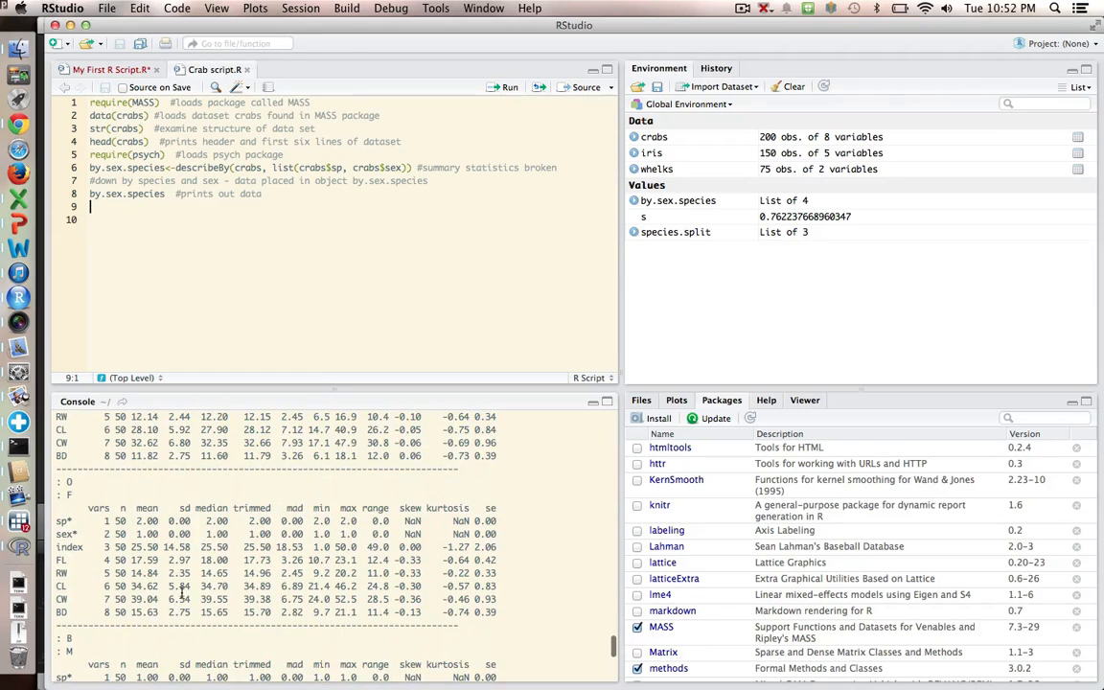
pyautogui.scroll(10, 183, 593)
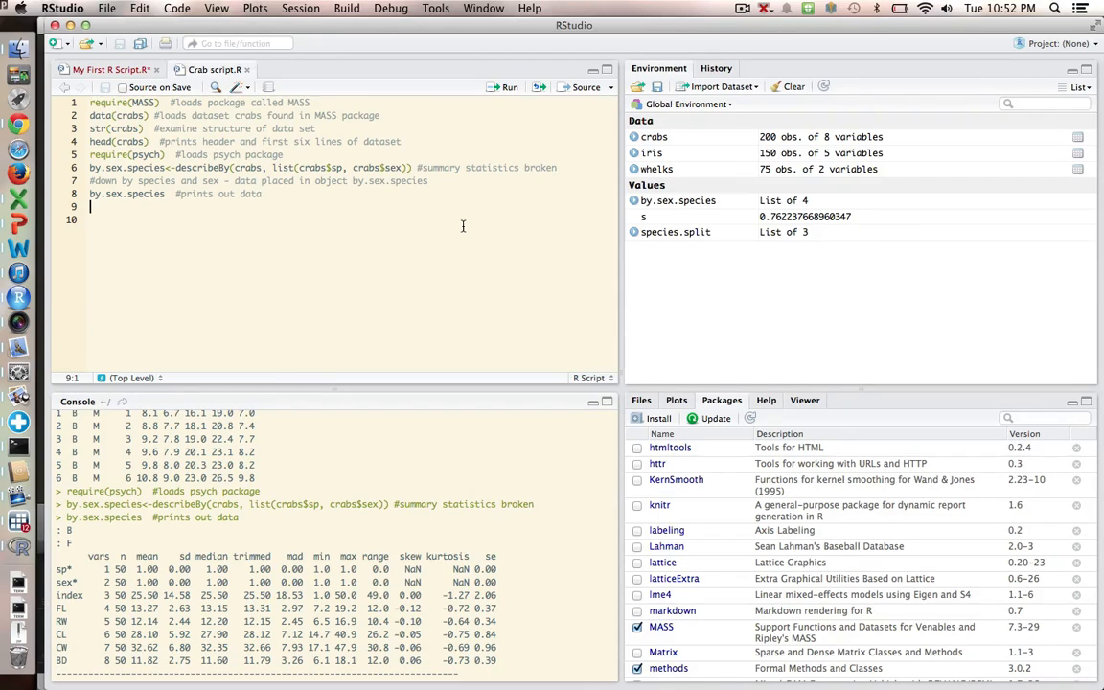
# Clear the console and rerun lines 1 to 8 of the crab script all at once
pyautogui.hotkey('ctrl', 'l')
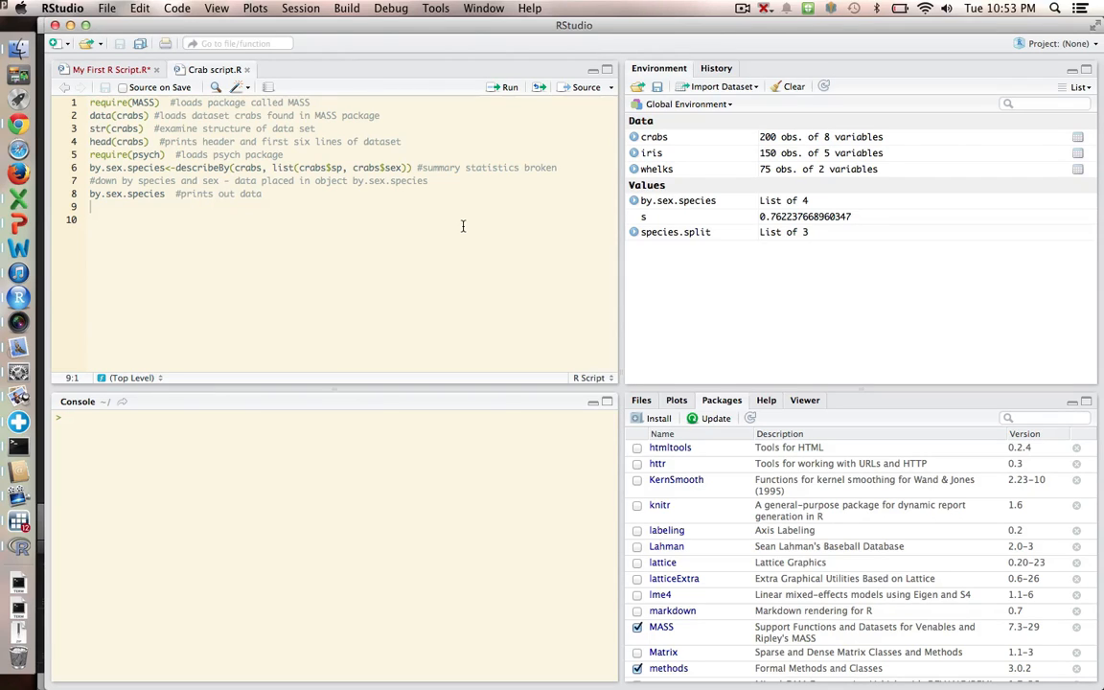
pyautogui.click(262, 195)
pyautogui.moveTo(263, 195); pyautogui.dragTo(75, 102)
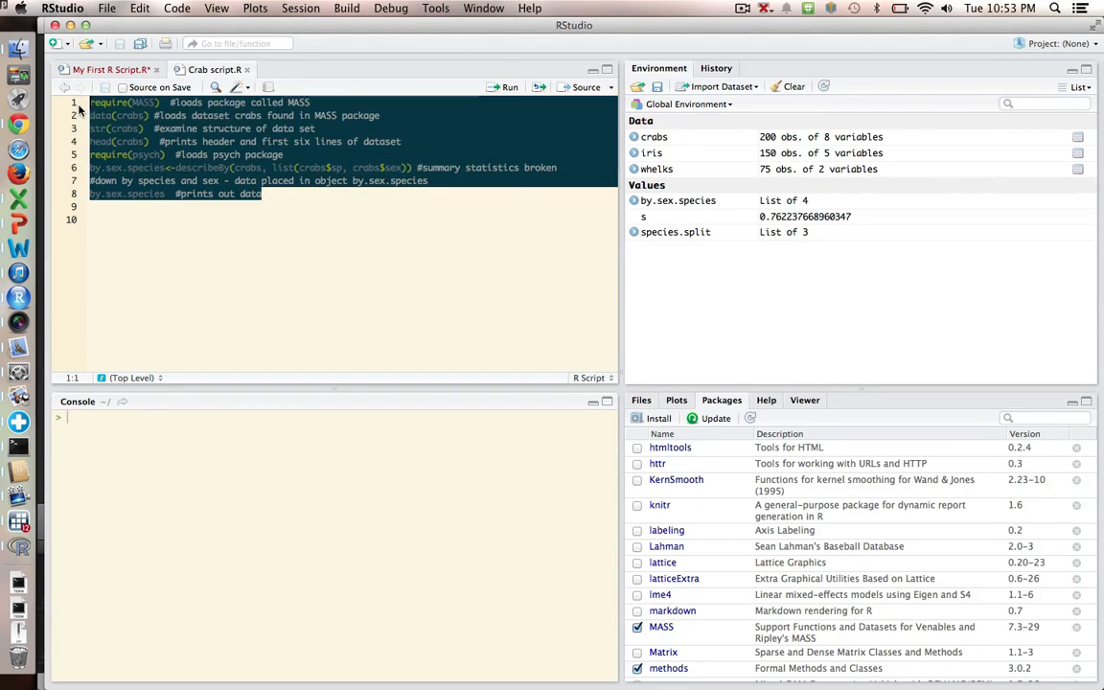
pyautogui.click(509, 88)
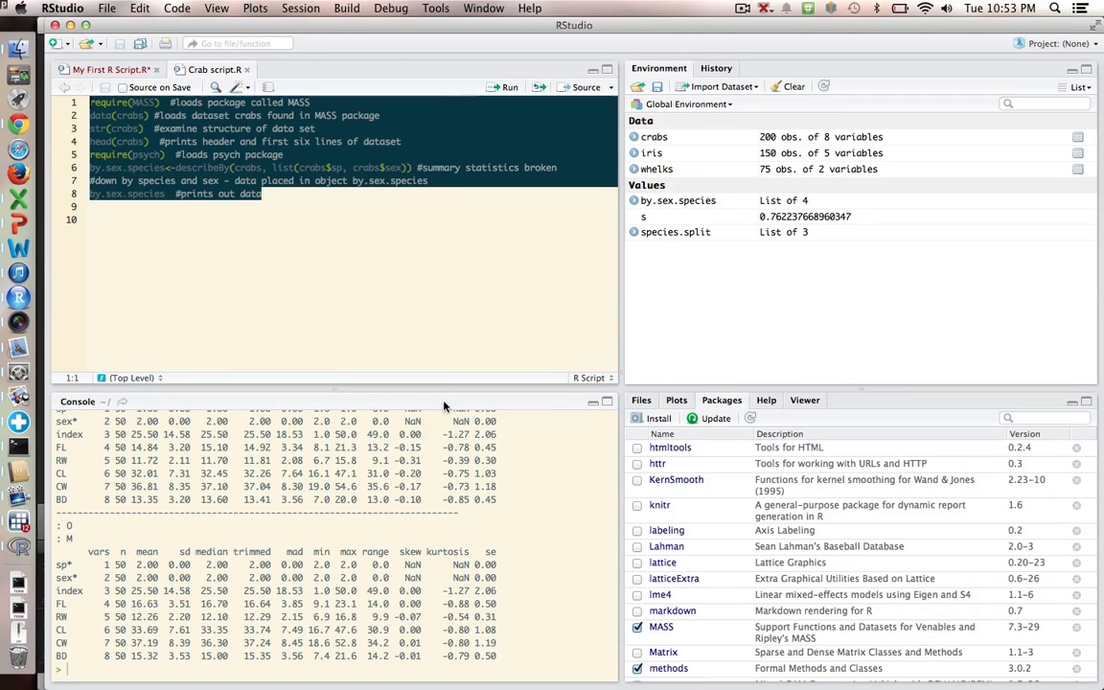
pyautogui.scroll(5, 537, 502)
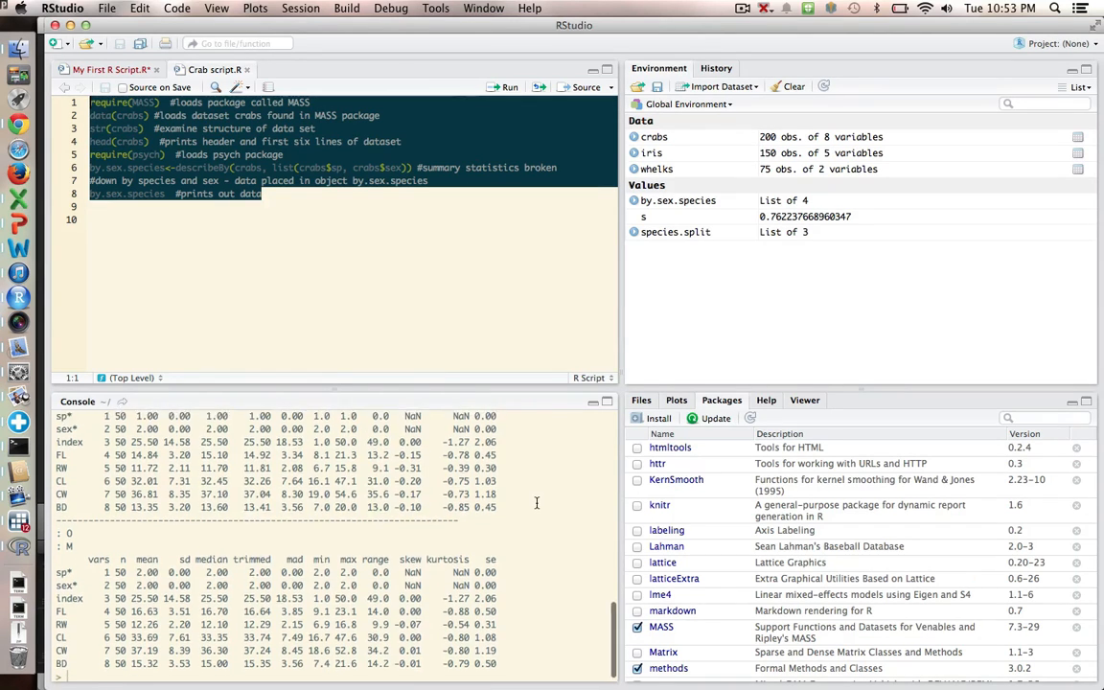
pyautogui.scroll(5, 537, 502)
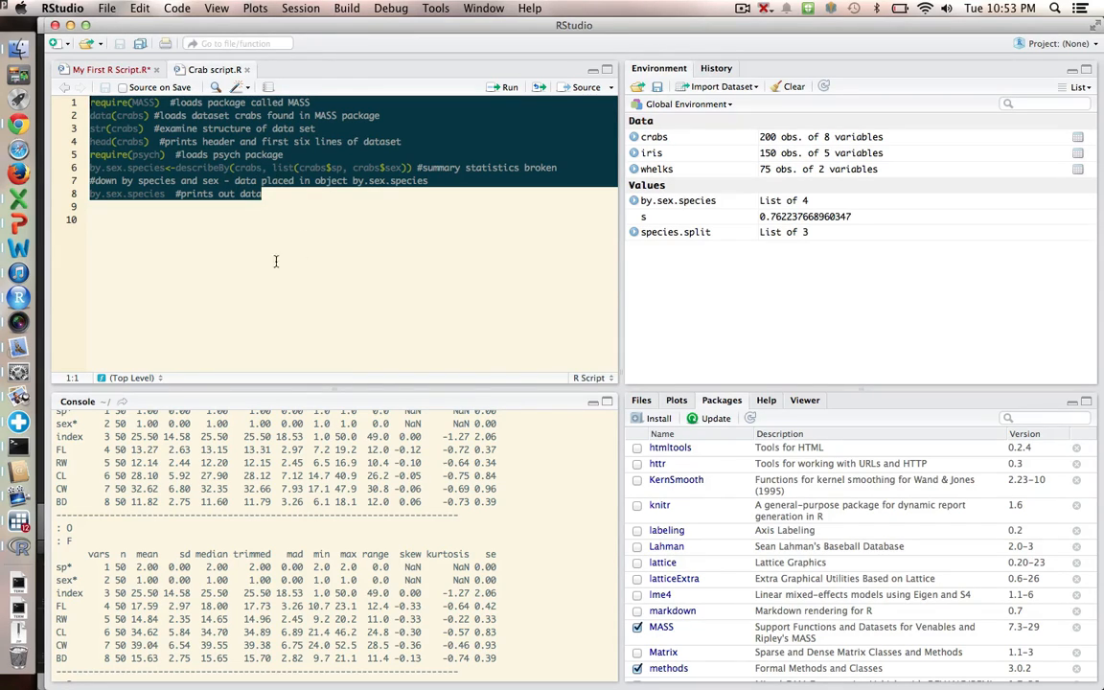
pyautogui.click(245, 243)
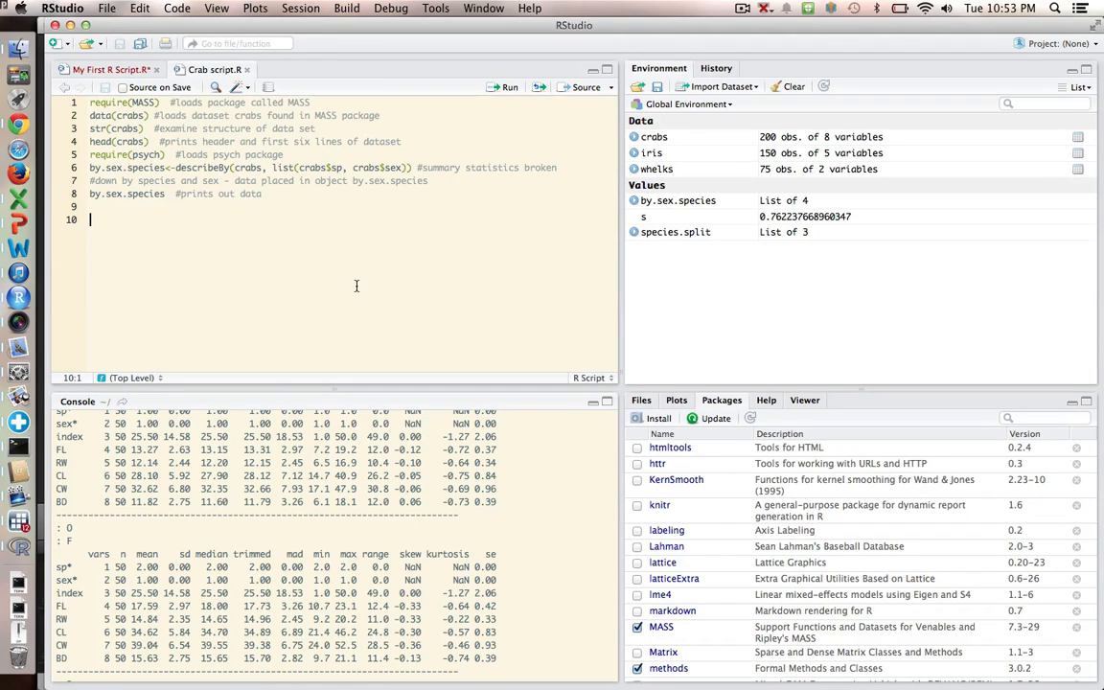
# Replace crabs with mydata in the data() call on line 2 of the script
pyautogui.click(144, 116)
pyautogui.press('BackSpace')
pyautogui.press('BackSpace')
pyautogui.press('BackSpace')
pyautogui.press('BackSpace')
pyautogui.press('BackSpace')
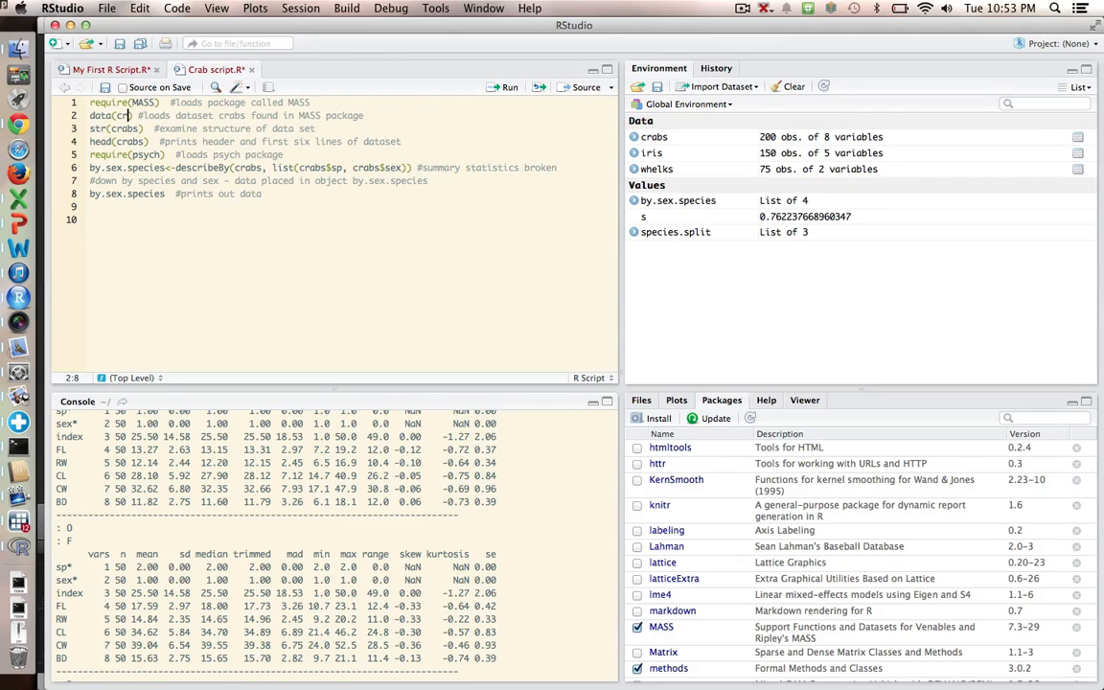
pyautogui.write('mydata')
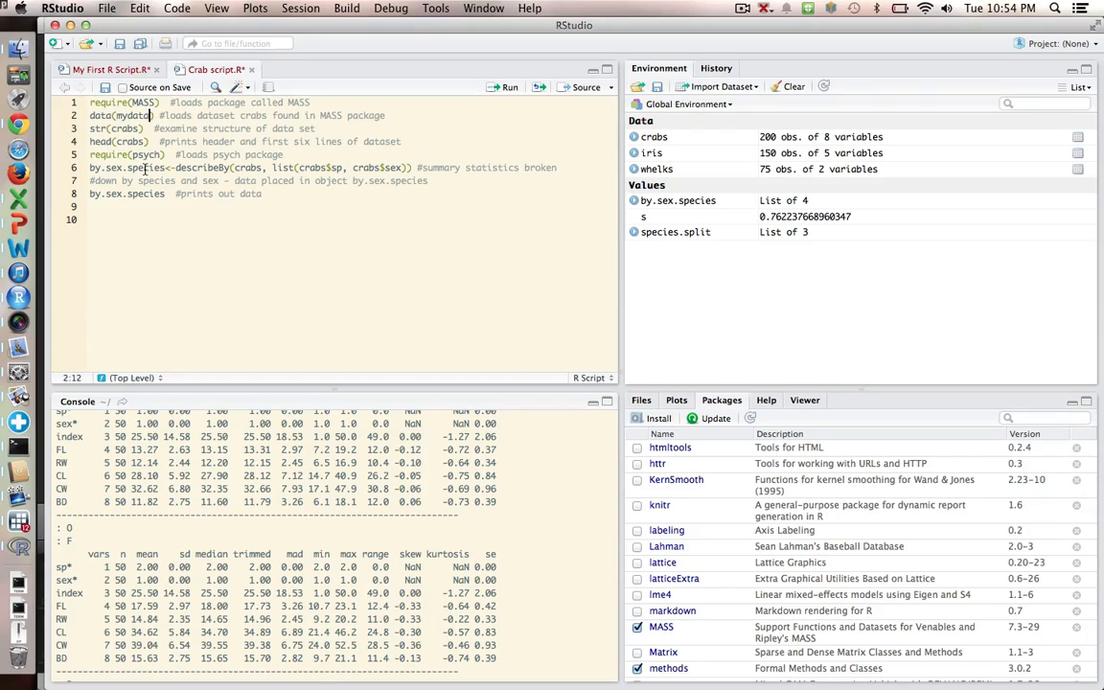
# Replace the first argument of describeBy on line 6, crabs, with mydata
pyautogui.doubleClick(249, 169)
pyautogui.write('m')
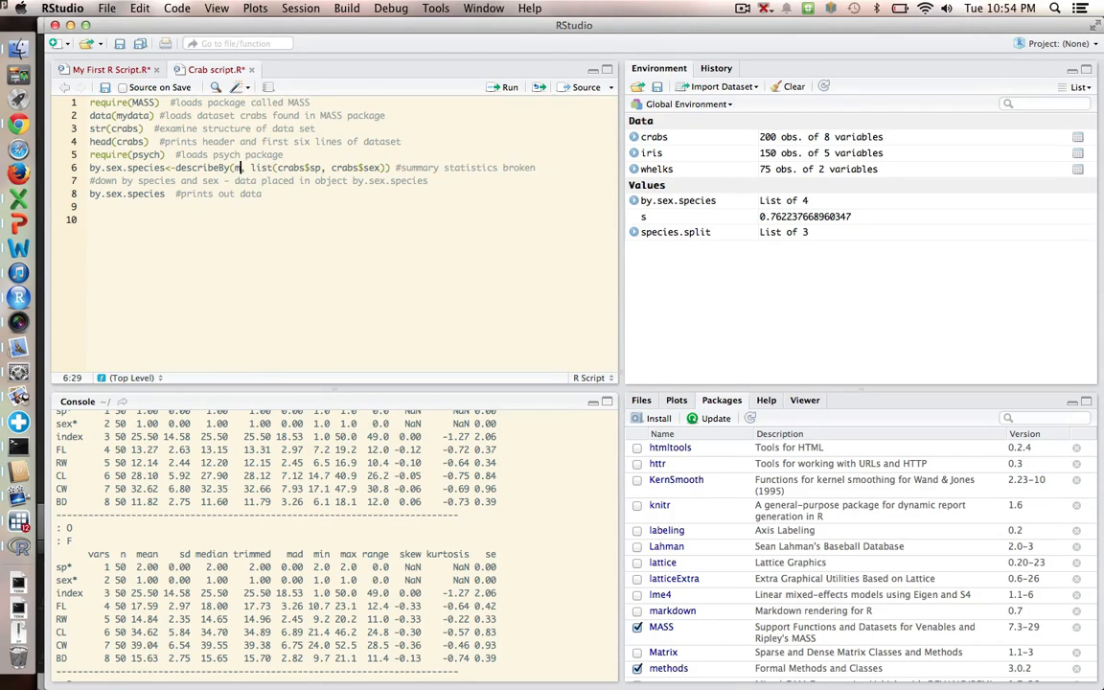
pyautogui.write('ydata')
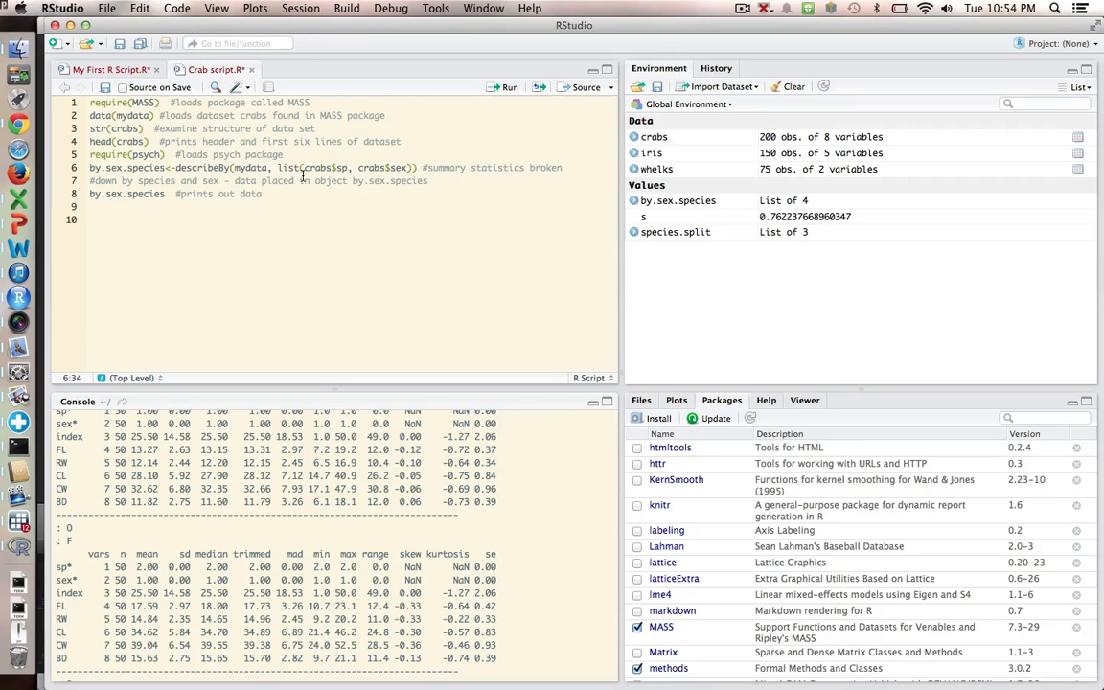